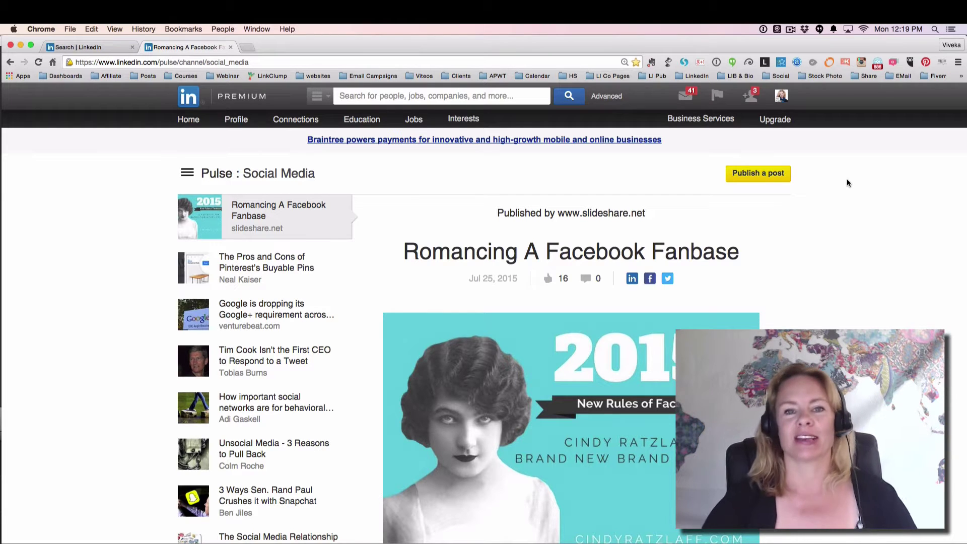
Choose Pulse under the Interests menu to reach the top-articles news feed
{"action": "mouse_move", "coordinate": [464, 126]}
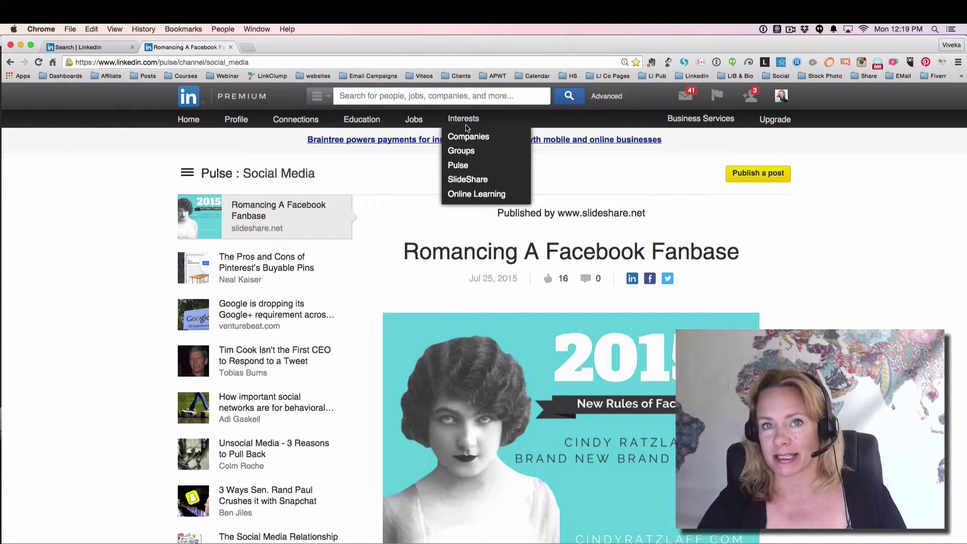
{"action": "left_click", "coordinate": [461, 167]}
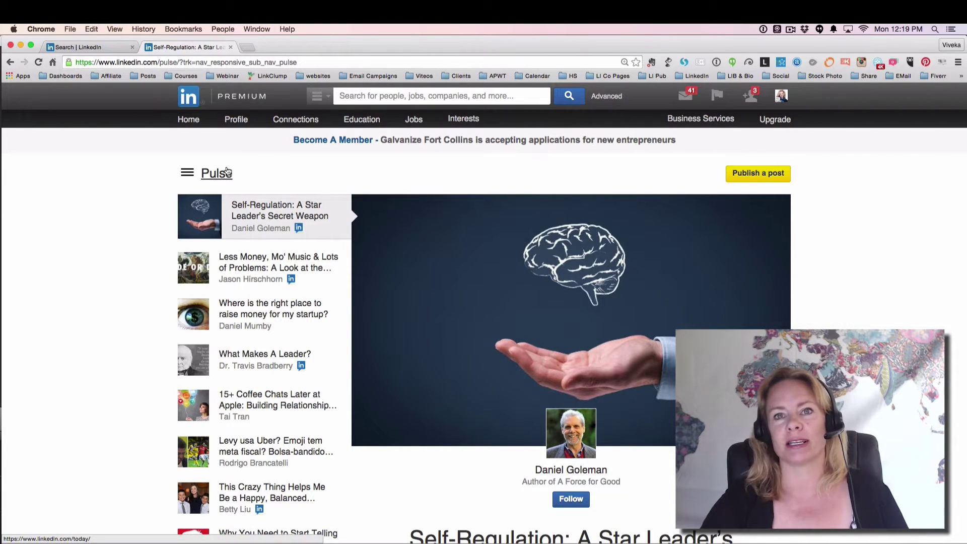
Go to Discover more from the Pulse channel list and browse its Channels section
{"action": "left_click", "coordinate": [187, 174]}
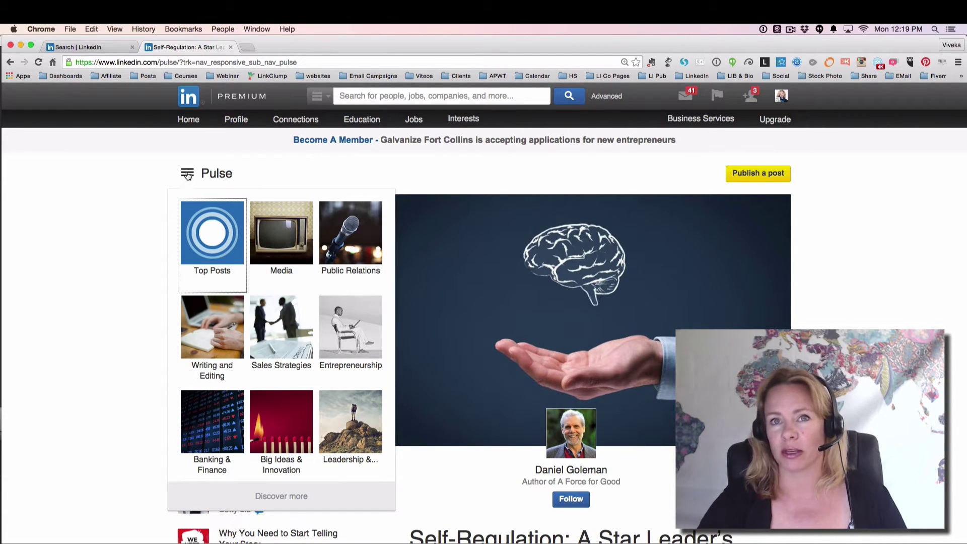
{"action": "left_click", "coordinate": [280, 498]}
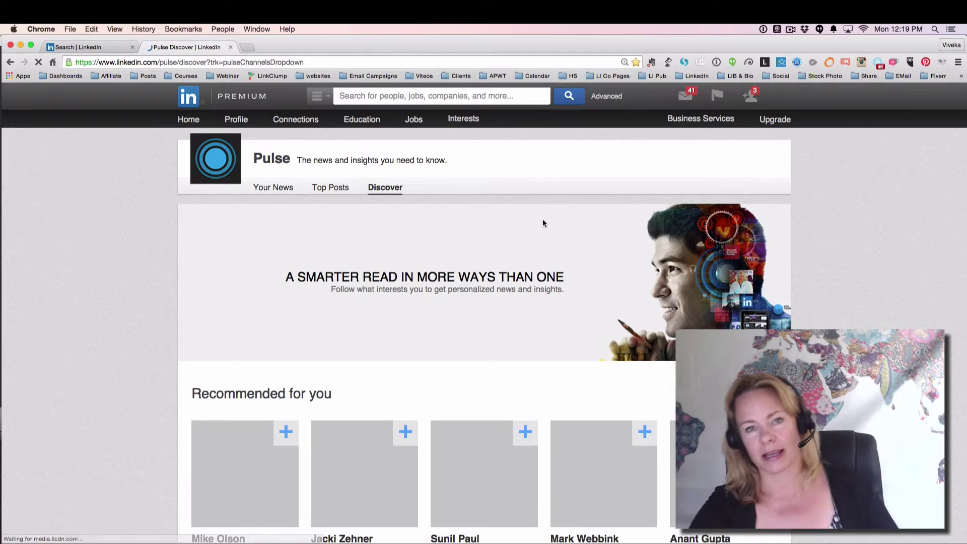
{"action": "scroll", "coordinate": [542, 219], "scroll_direction": "down", "scroll_amount": 5}
{"action": "scroll", "coordinate": [542, 220], "scroll_direction": "down", "scroll_amount": 15}
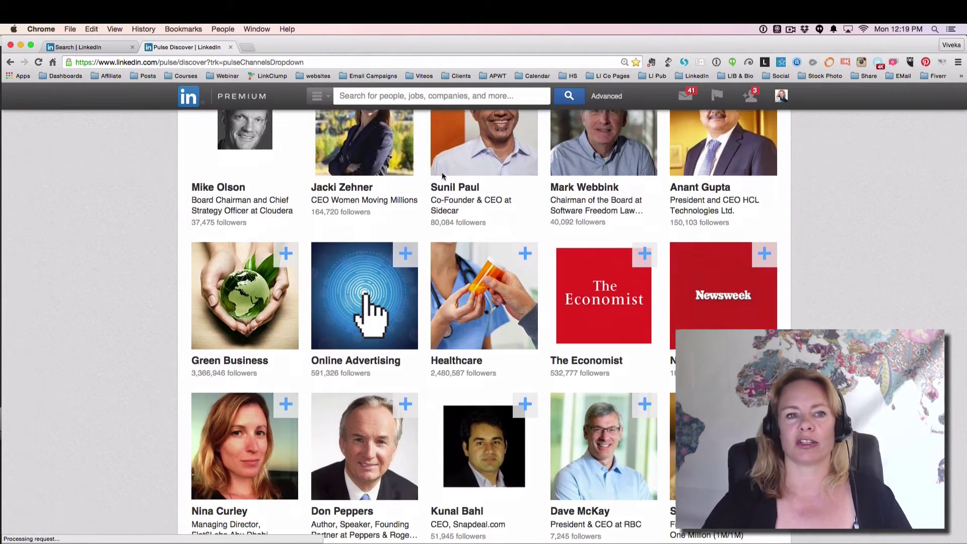
{"action": "scroll", "coordinate": [446, 270], "scroll_direction": "down", "scroll_amount": 9}
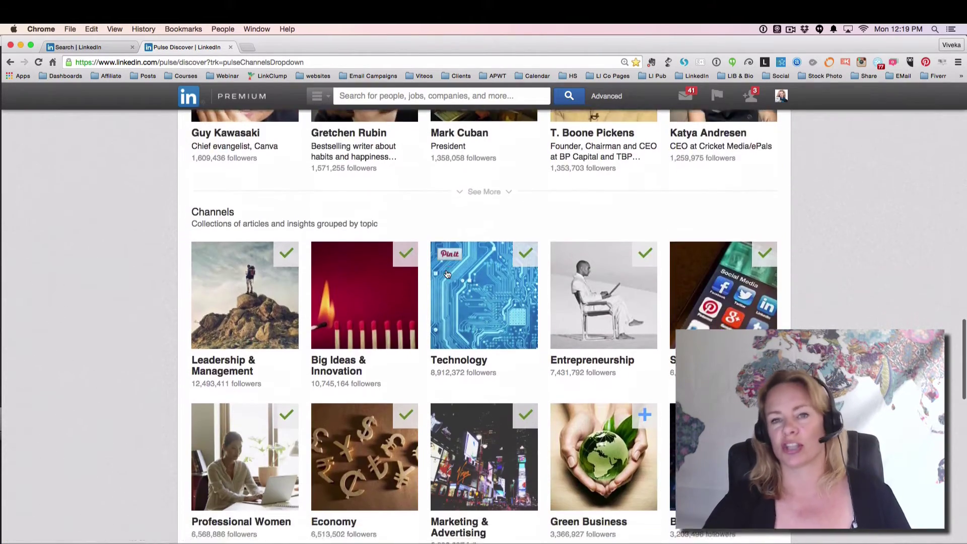
{"action": "scroll", "coordinate": [446, 272], "scroll_direction": "up", "scroll_amount": 20}
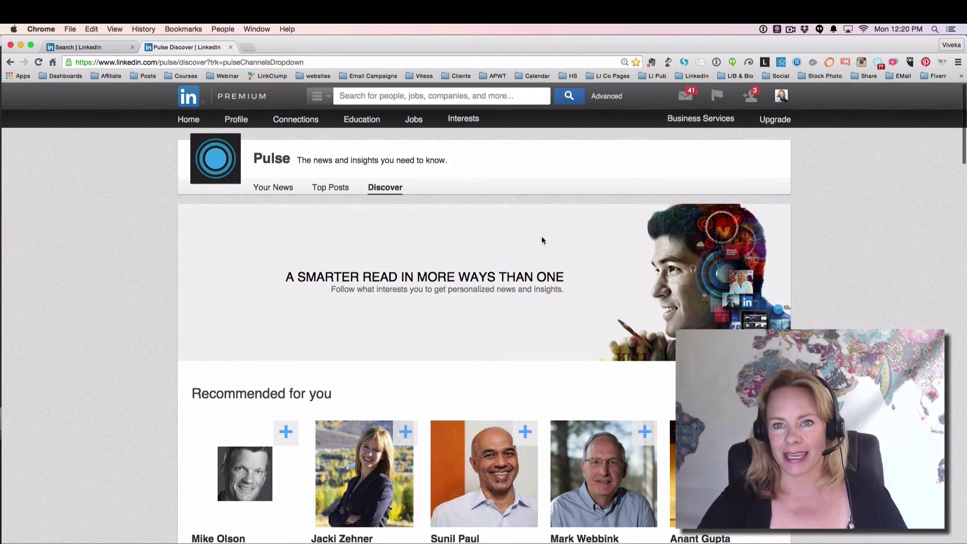
{"action": "left_click", "coordinate": [749, 95]}
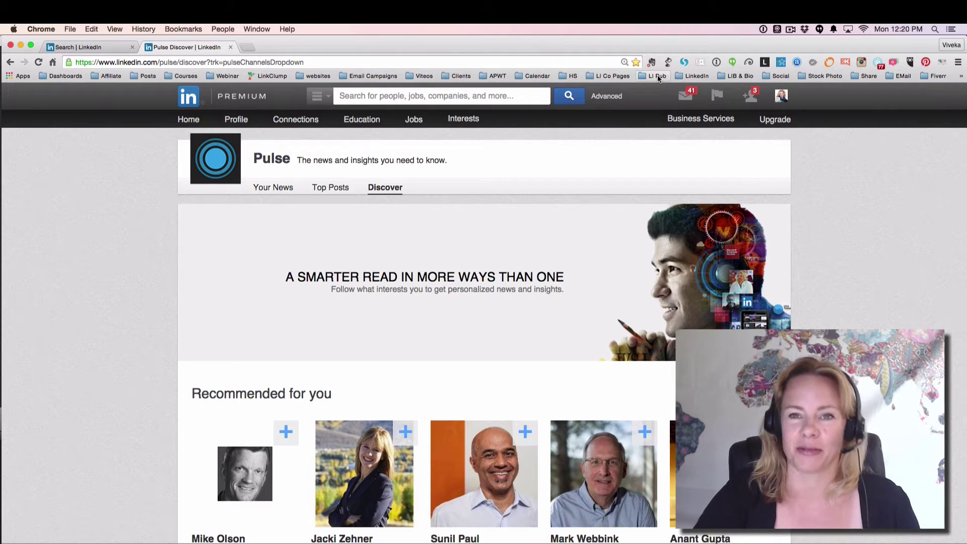
{"action": "left_click", "coordinate": [656, 76]}
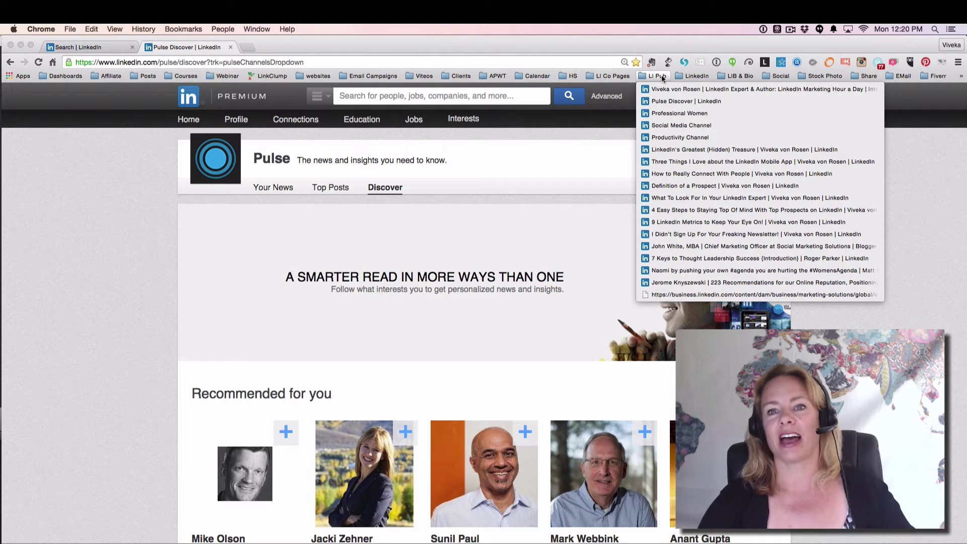
{"action": "left_click", "coordinate": [667, 90]}
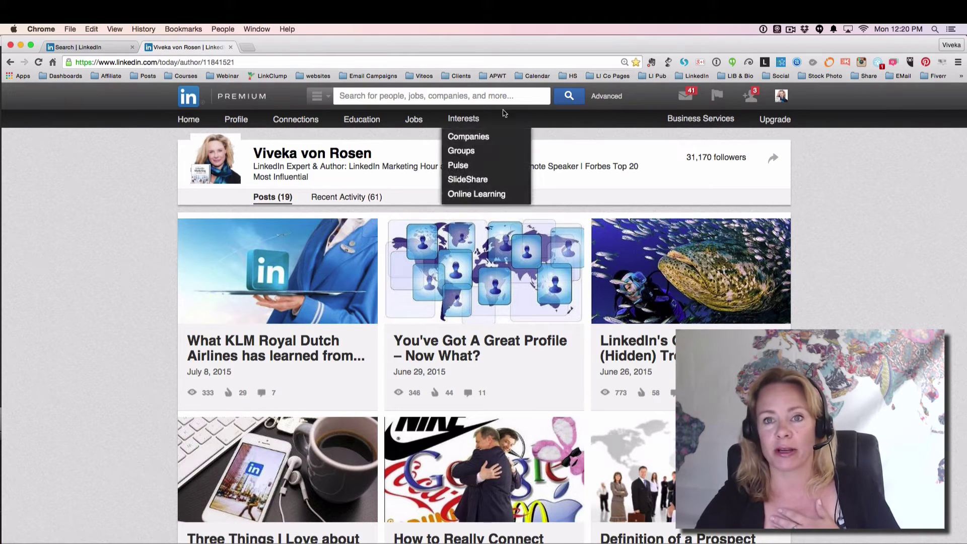
{"action": "left_click", "coordinate": [658, 76]}
{"action": "left_click", "coordinate": [668, 100]}
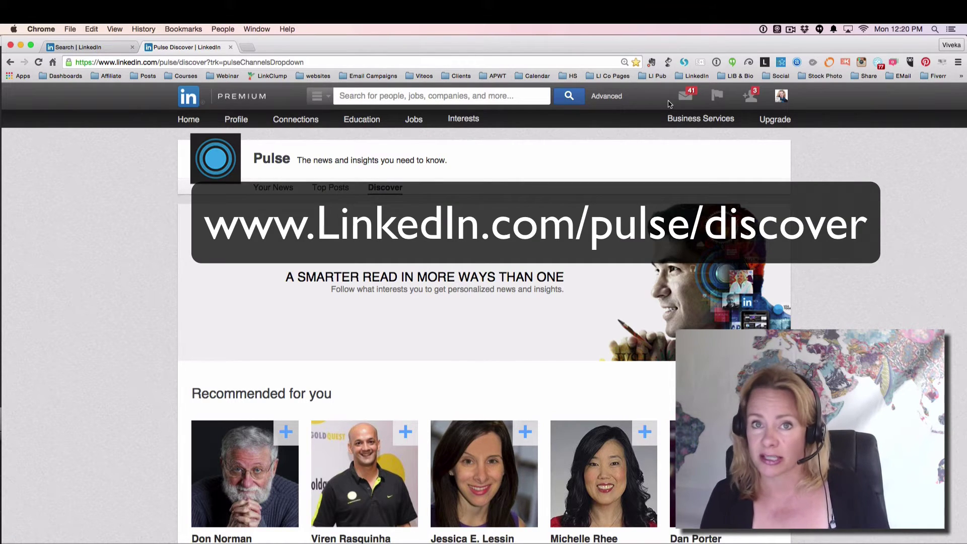
{"action": "left_click", "coordinate": [655, 76]}
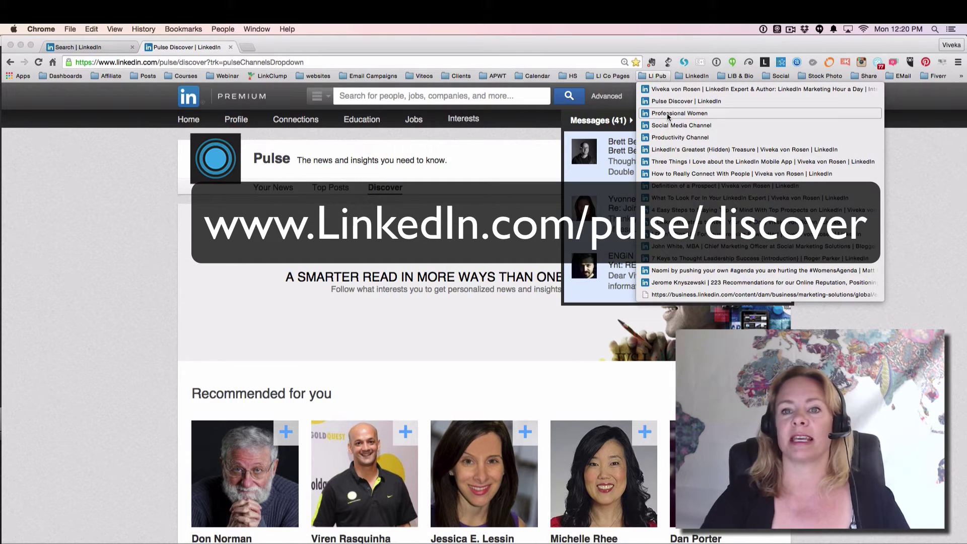
{"action": "left_click", "coordinate": [668, 115]}
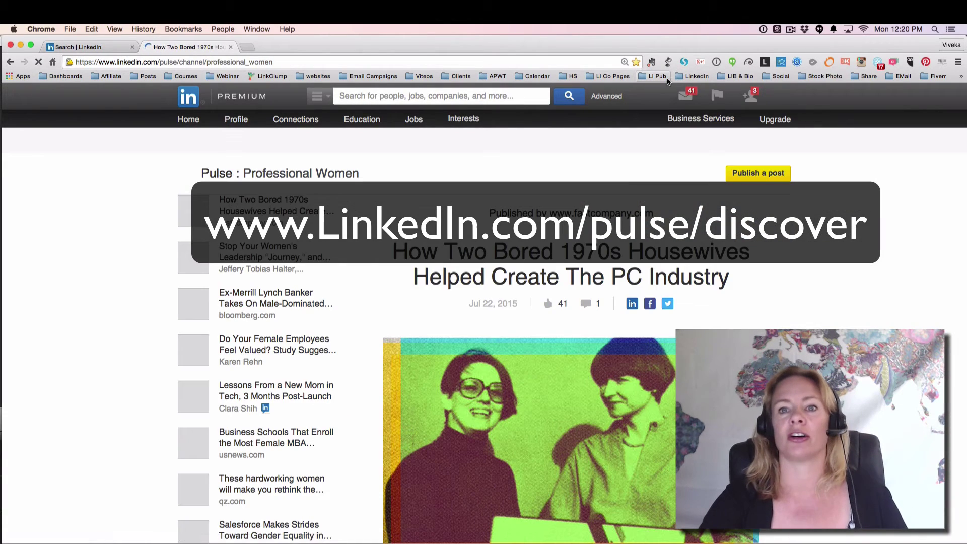
{"action": "left_click", "coordinate": [660, 76]}
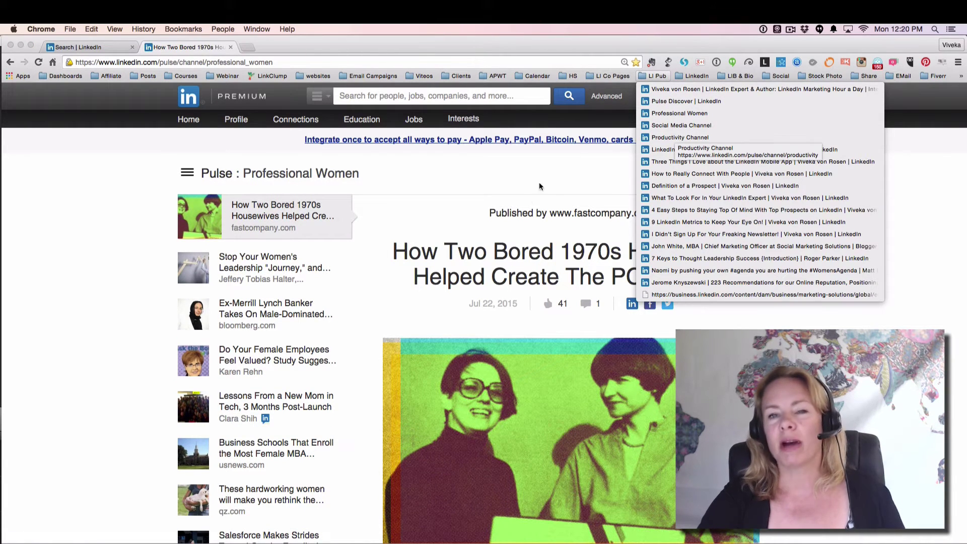
{"action": "left_click", "coordinate": [187, 175]}
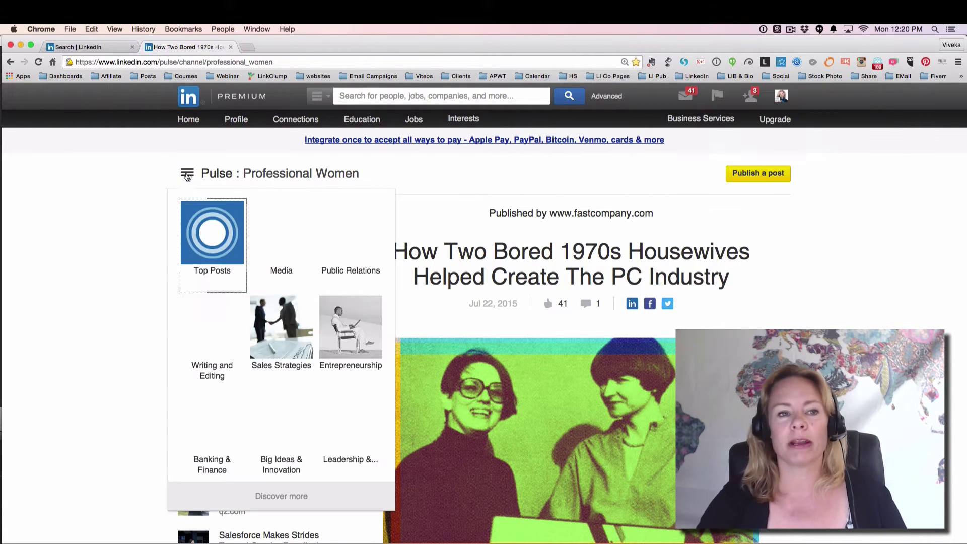
{"action": "left_click", "coordinate": [657, 77]}
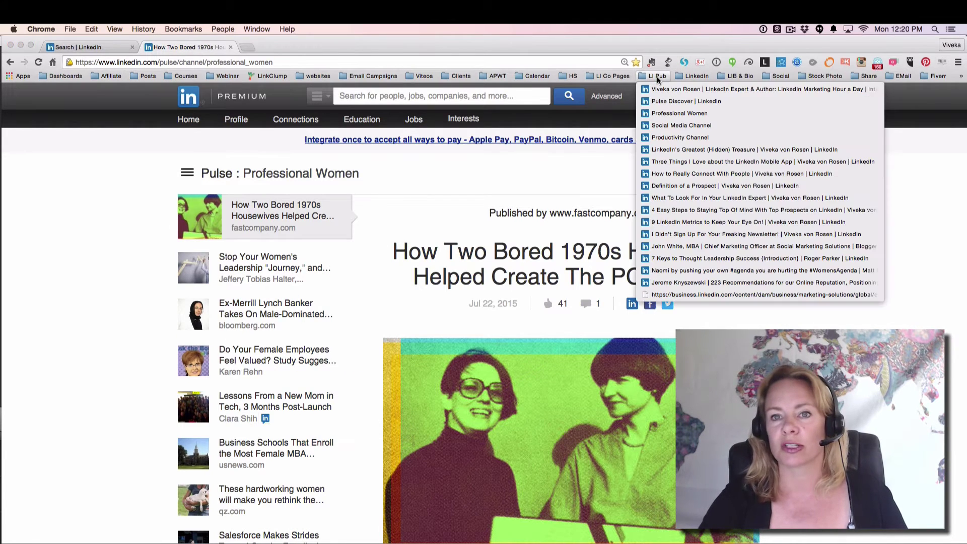
{"action": "left_click", "coordinate": [667, 103]}
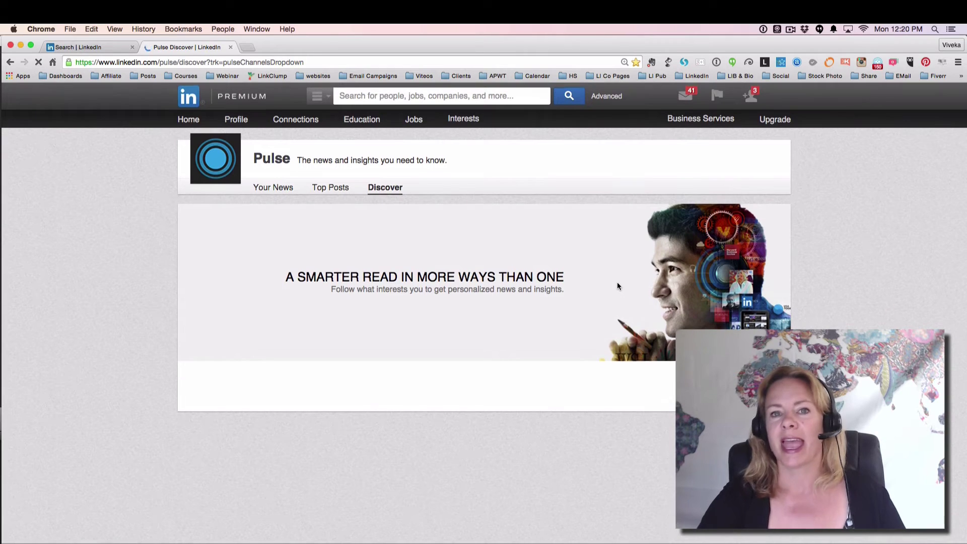
{"action": "scroll", "coordinate": [617, 284], "scroll_direction": "down", "scroll_amount": 10}
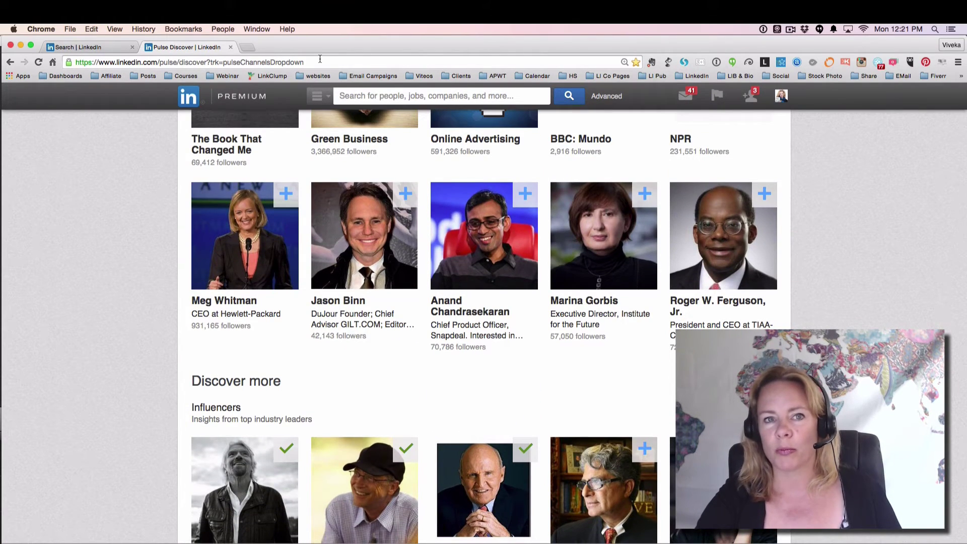
Scroll to the topic channels and open Customer Experience
{"action": "scroll", "coordinate": [500, 259], "scroll_direction": "down", "scroll_amount": 6}
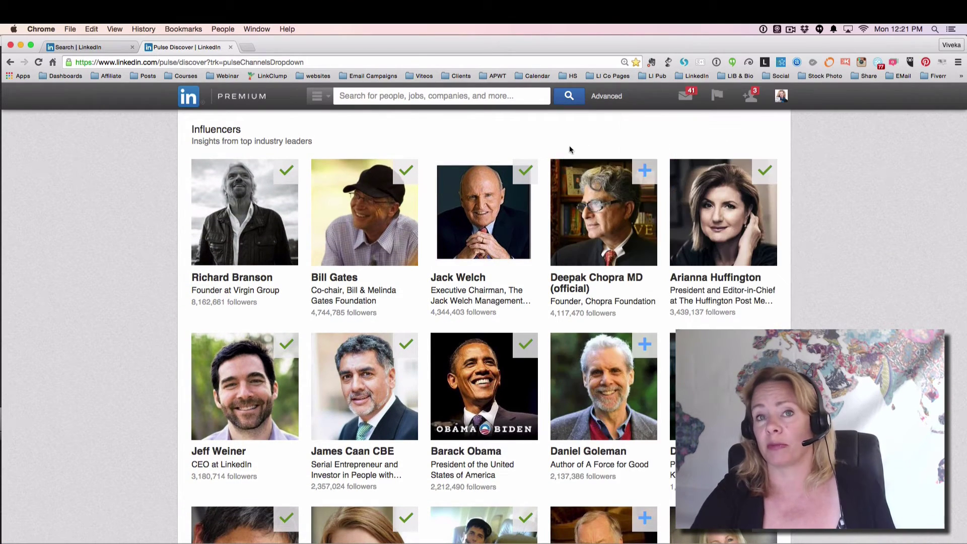
{"action": "scroll", "coordinate": [569, 187], "scroll_direction": "down", "scroll_amount": 15}
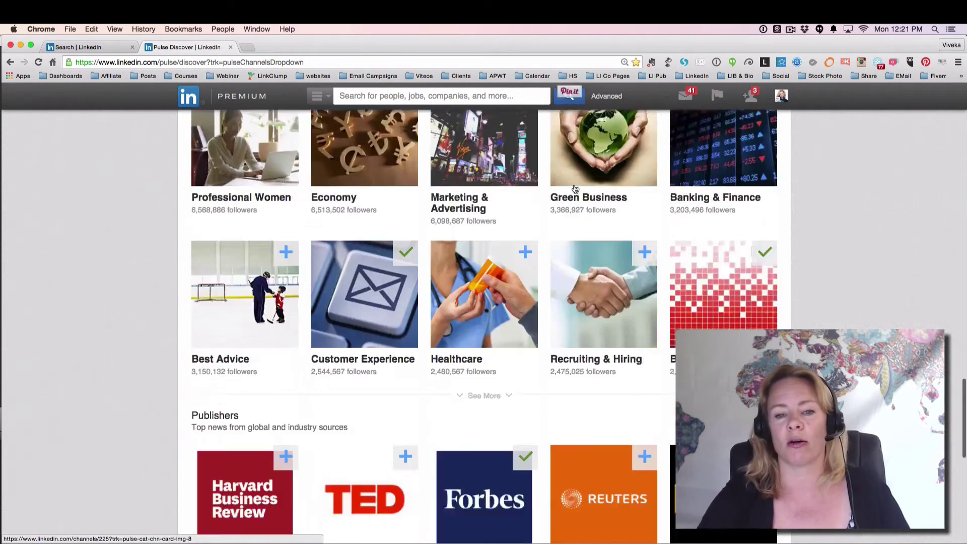
{"action": "scroll", "coordinate": [575, 188], "scroll_direction": "up", "scroll_amount": 10}
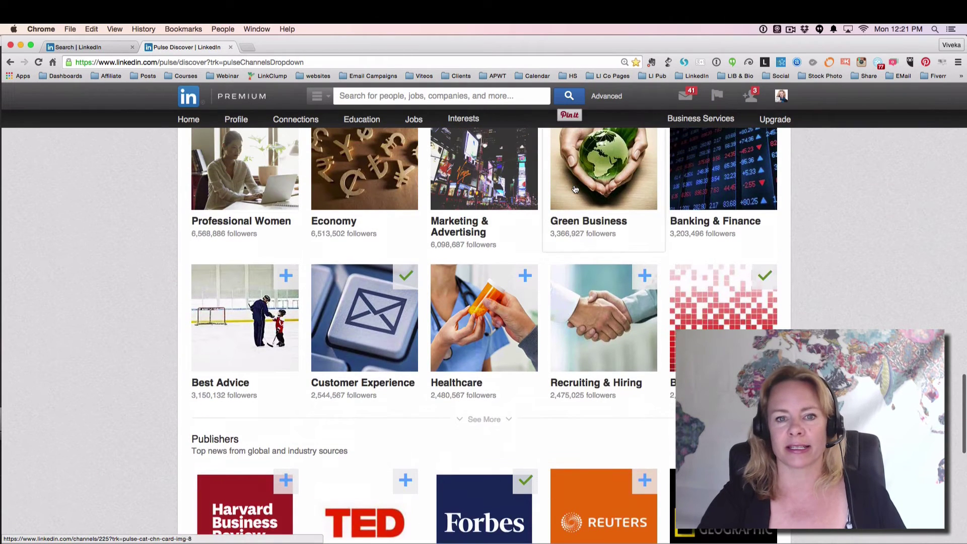
{"action": "left_click", "coordinate": [400, 382]}
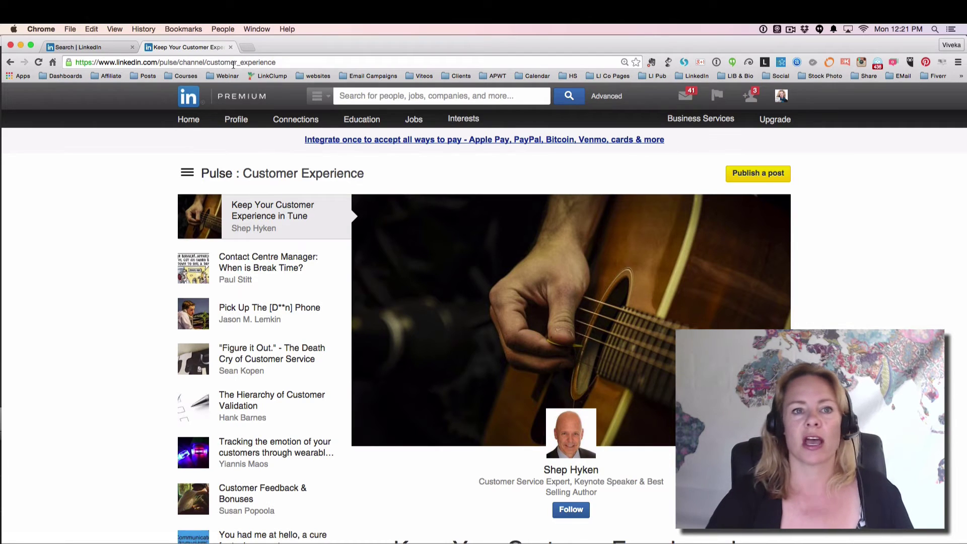
Bookmark the Customer Experience channel page into the LI Pub folder
{"action": "left_click_drag", "start_coordinate": [281, 62], "coordinate": [239, 61]}
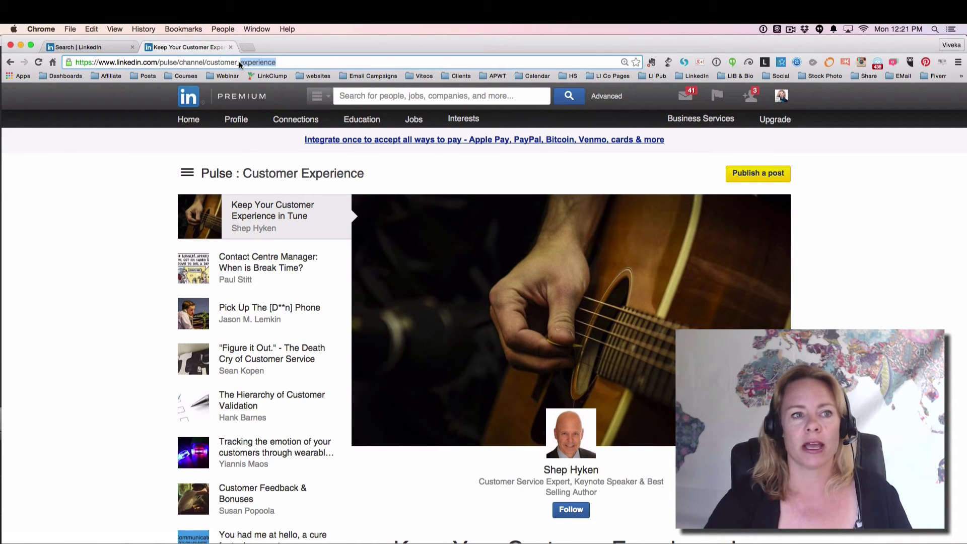
{"action": "left_click_drag", "start_coordinate": [68, 62], "coordinate": [658, 79]}
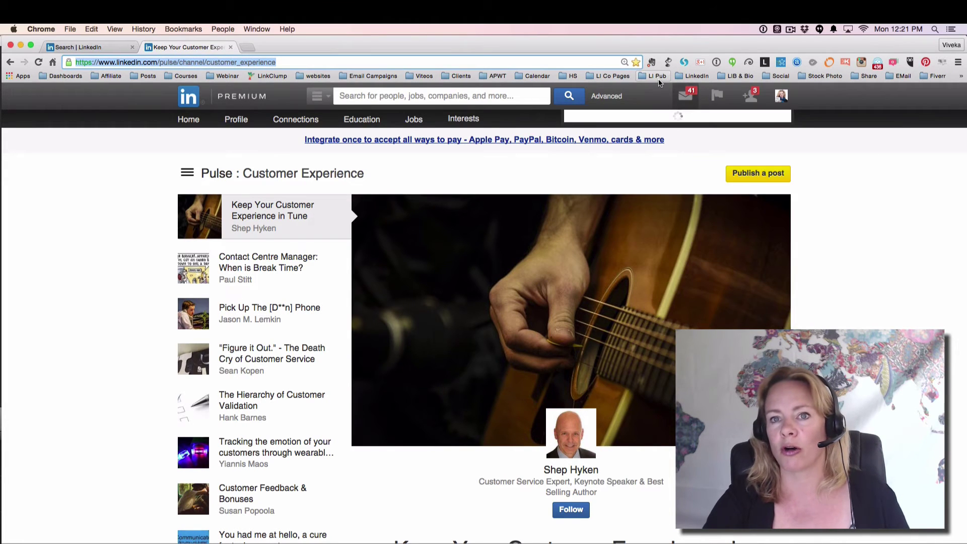
{"action": "left_click", "coordinate": [655, 75]}
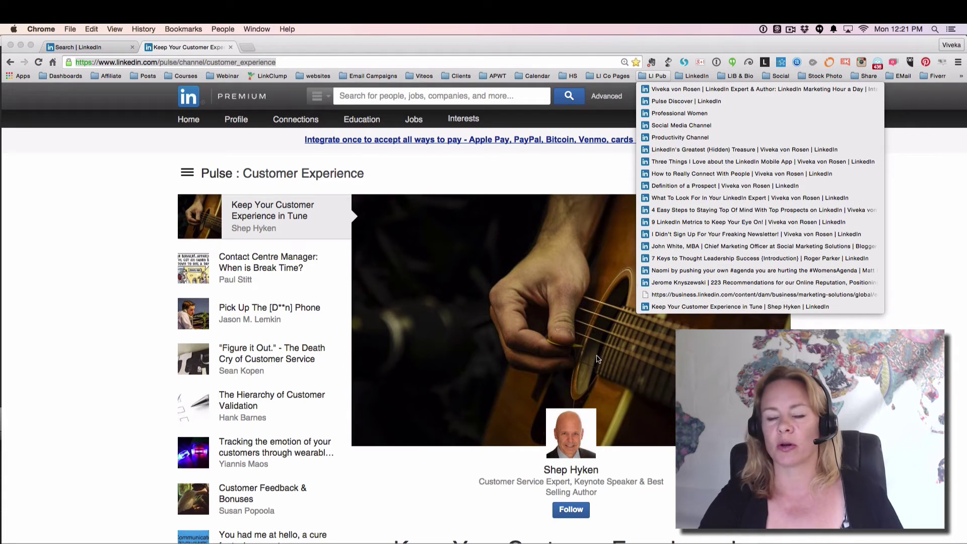
Open the new bookmark's Edit dialog and put the cursor in its name field
{"action": "right_click", "coordinate": [694, 309]}
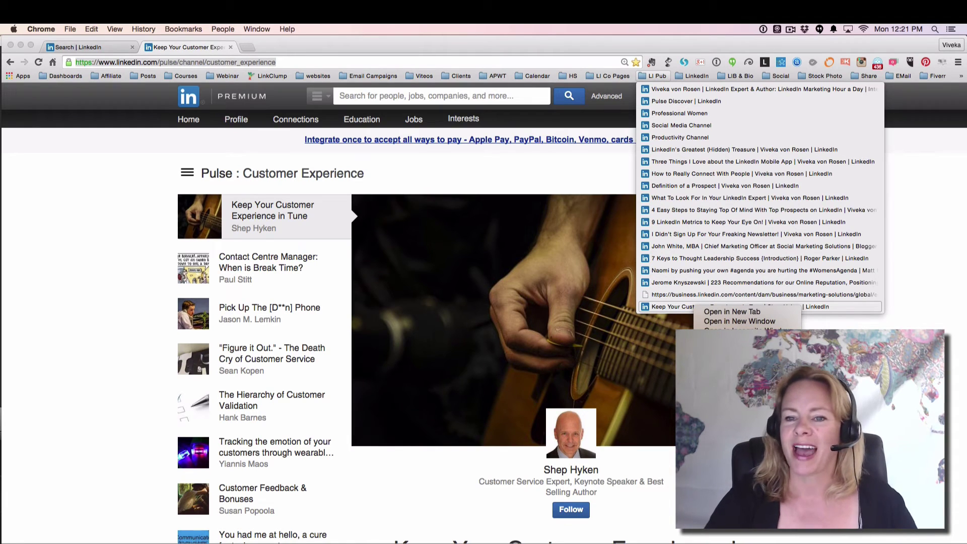
{"action": "left_click", "coordinate": [715, 345]}
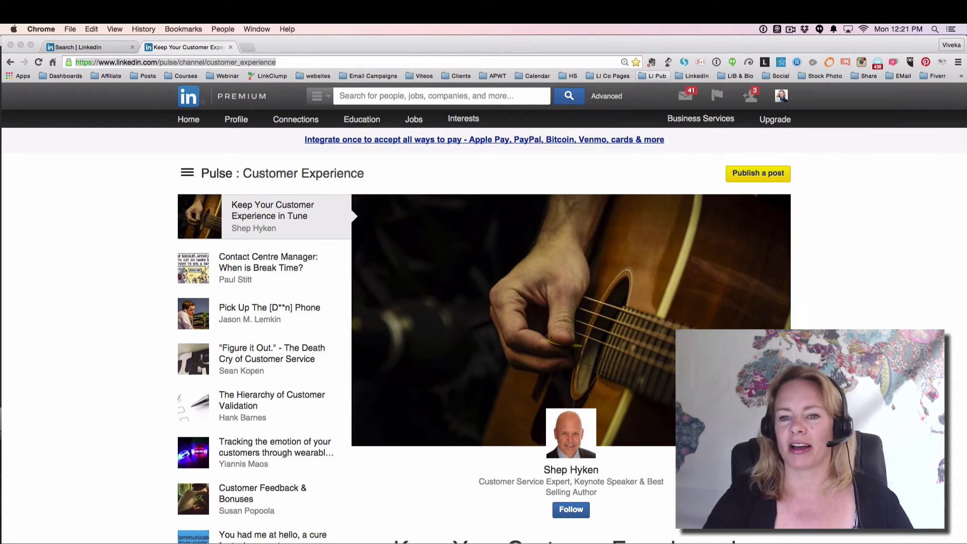
{"action": "left_click", "coordinate": [479, 97]}
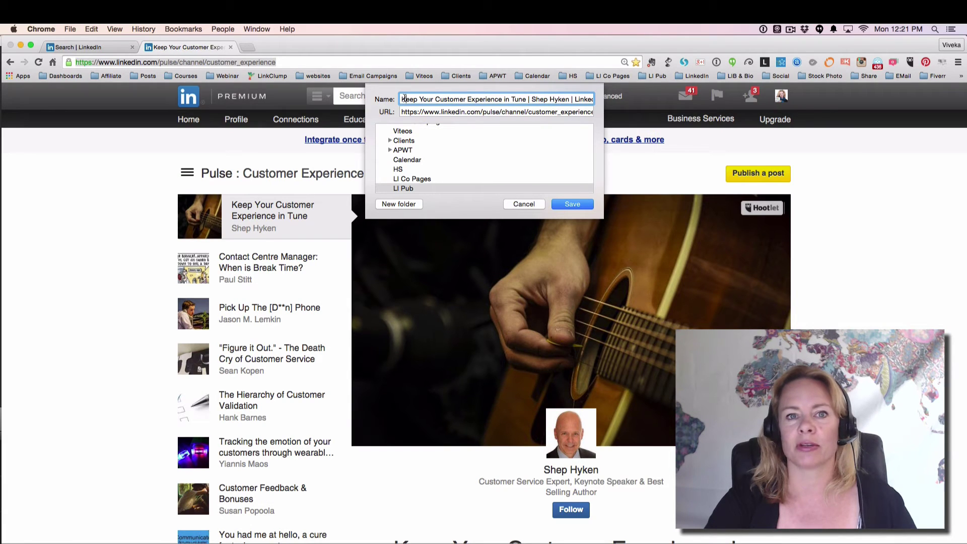
Rename the bookmark to 'Customer Experience' and save it
{"action": "left_click_drag", "start_coordinate": [402, 99], "coordinate": [619, 103]}
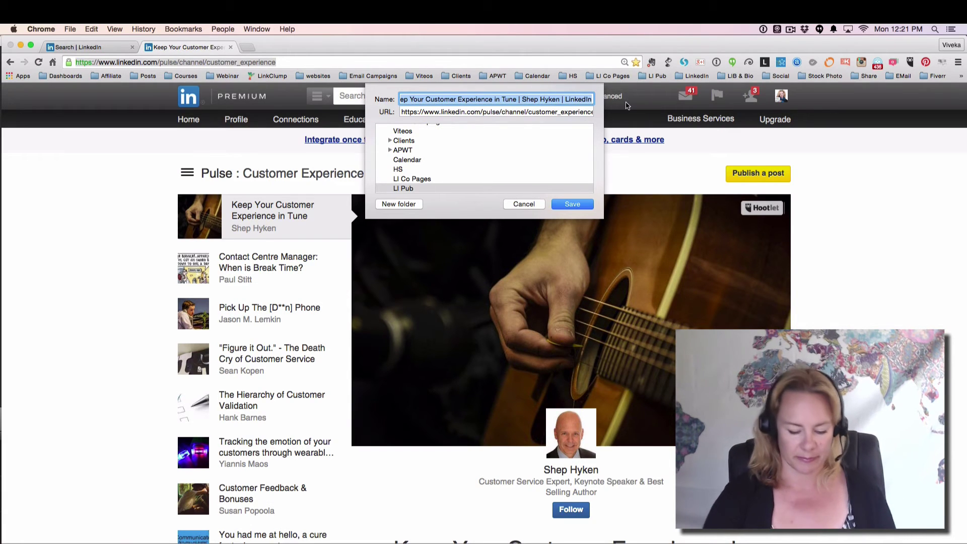
{"action": "type", "text": "Customer Experience"}
{"action": "left_click", "coordinate": [571, 203]}
Move Customer Experience just below Professional Women in the LI Pub folder
{"action": "left_click", "coordinate": [717, 96]}
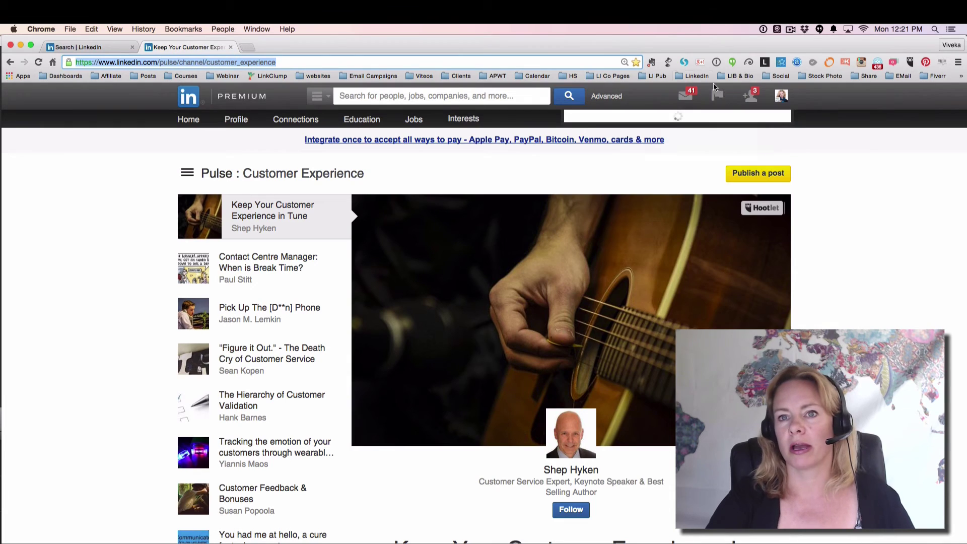
{"action": "left_click", "coordinate": [660, 80]}
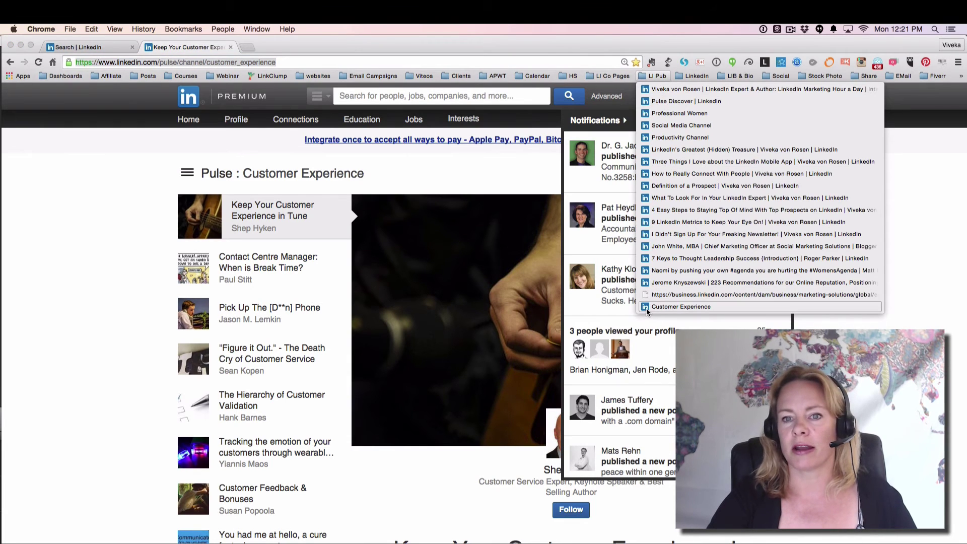
{"action": "left_click_drag", "start_coordinate": [647, 309], "coordinate": [649, 122]}
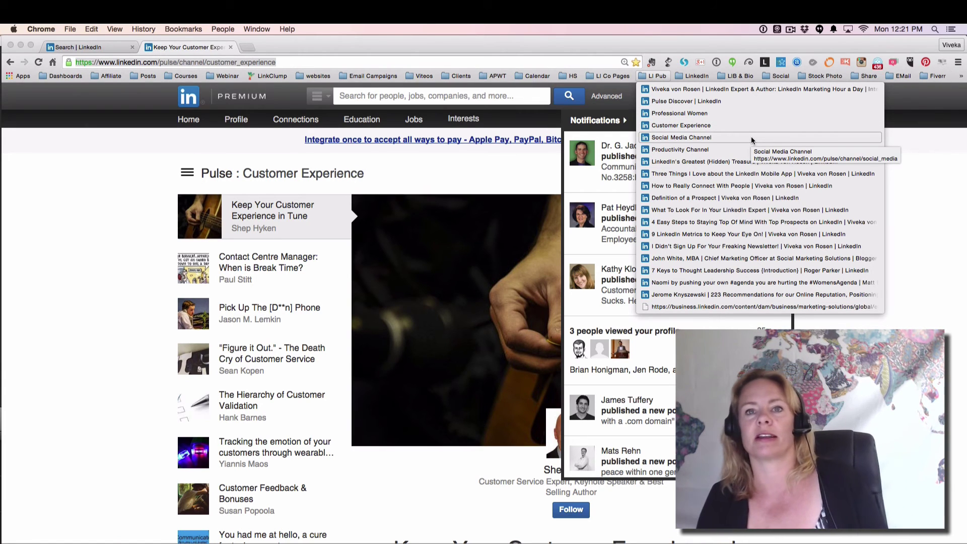
{"action": "left_click", "coordinate": [796, 200]}
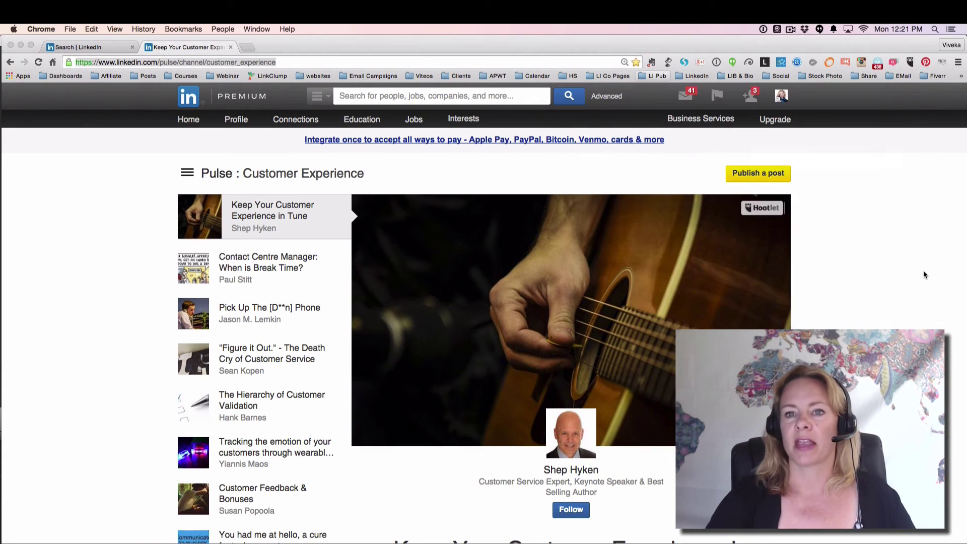
Launch the Productivity Channel bookmark from the LI Pub folder
{"action": "left_click", "coordinate": [716, 95]}
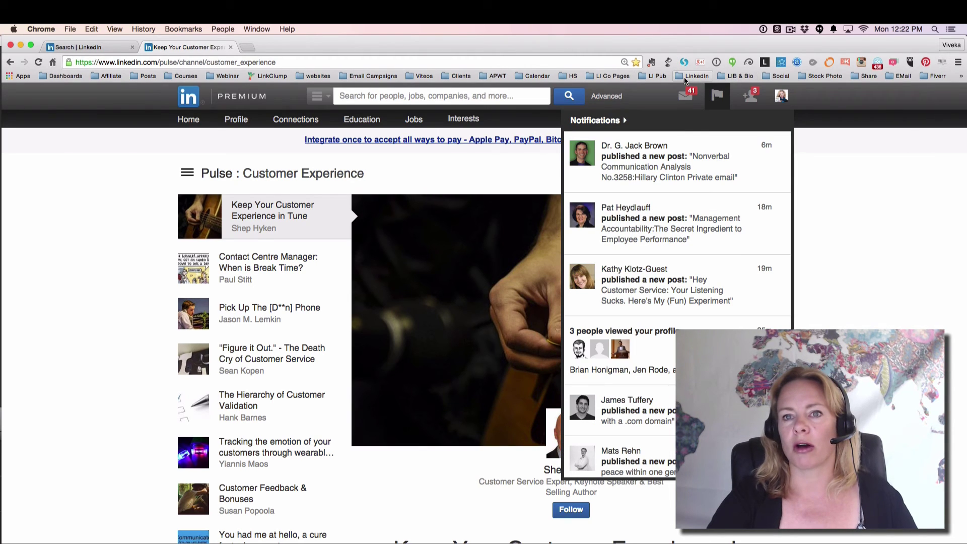
{"action": "left_click", "coordinate": [656, 76]}
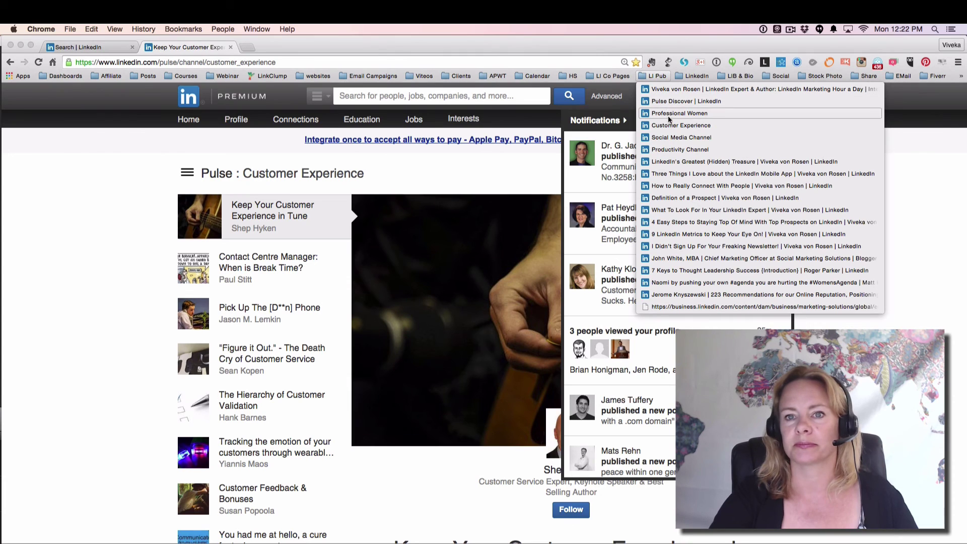
{"action": "left_click", "coordinate": [668, 148]}
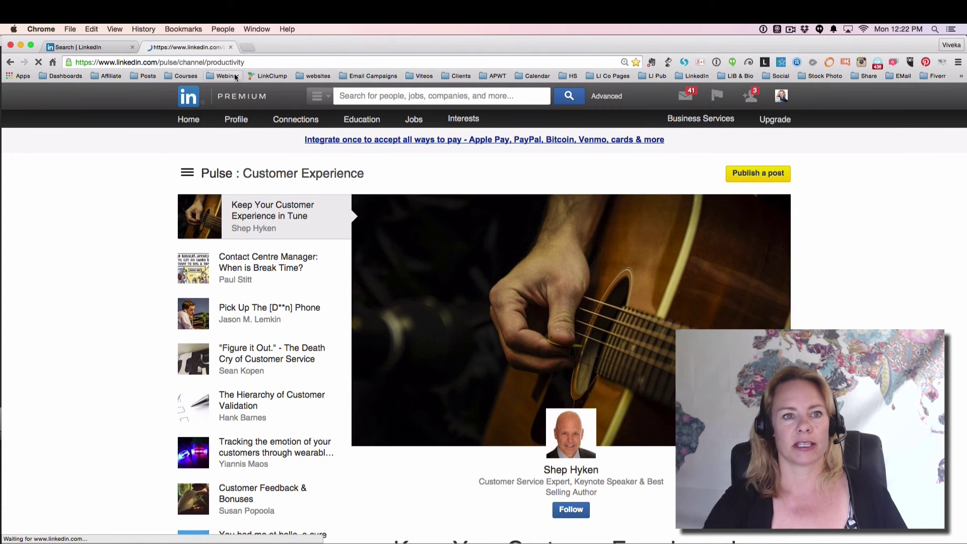